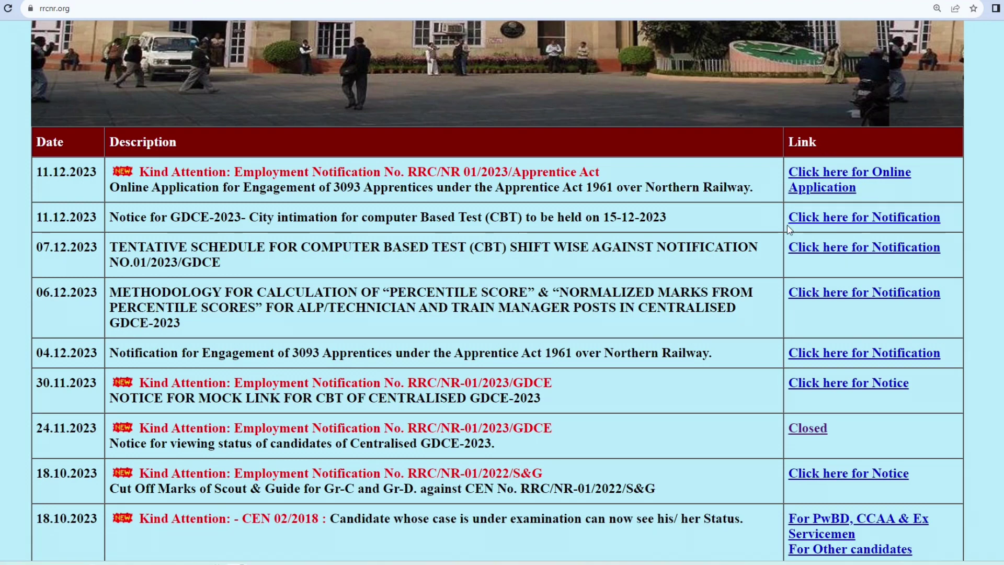
Step: Open the online application link for the 11.12.2023 Apprentice Act notice
left_click(826, 179)
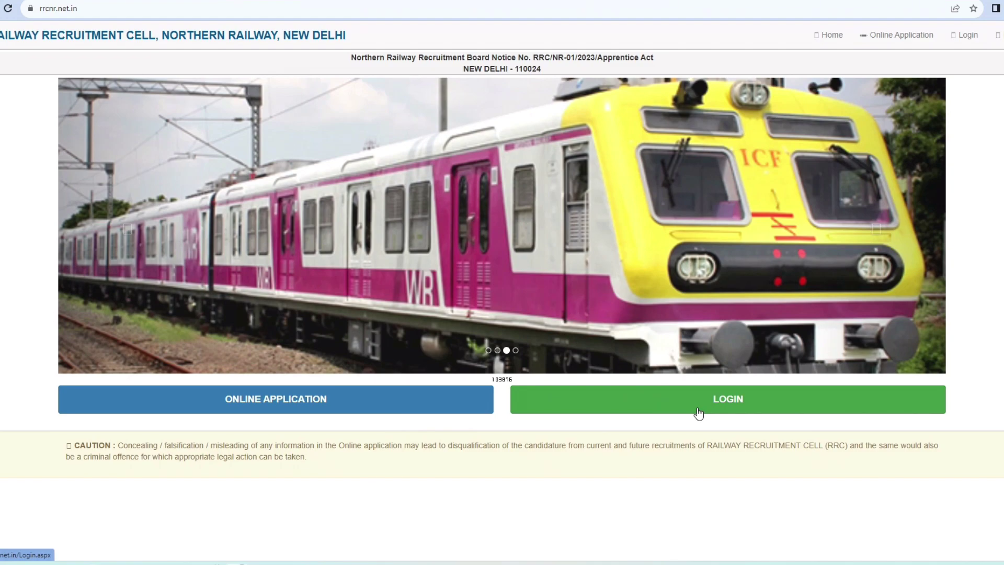
Step: Read the apprentice instructions and vacancy tables, then proceed past the declaration to the registration form
left_click(372, 405)
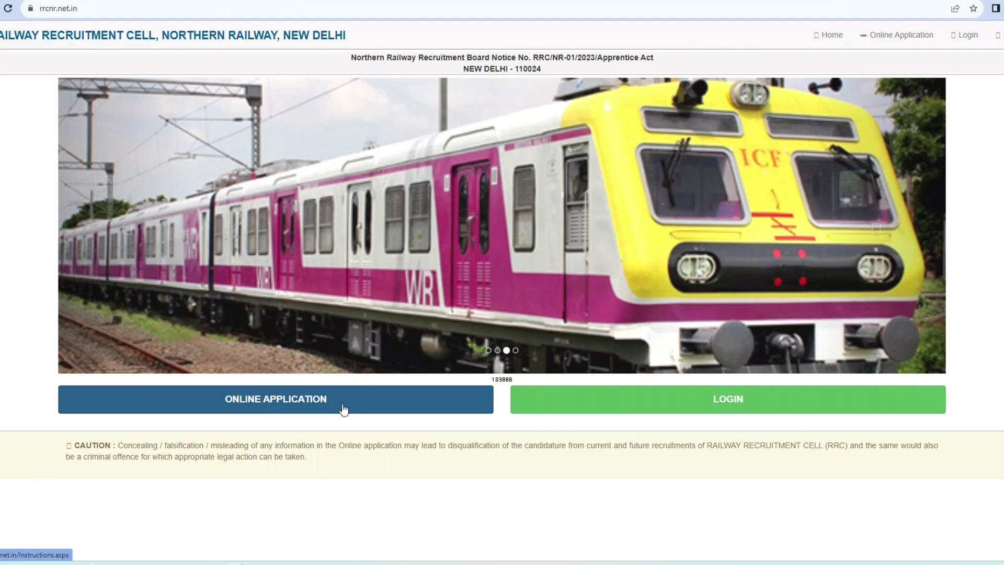
left_click(344, 409)
scroll(485, 142, "up", 9)
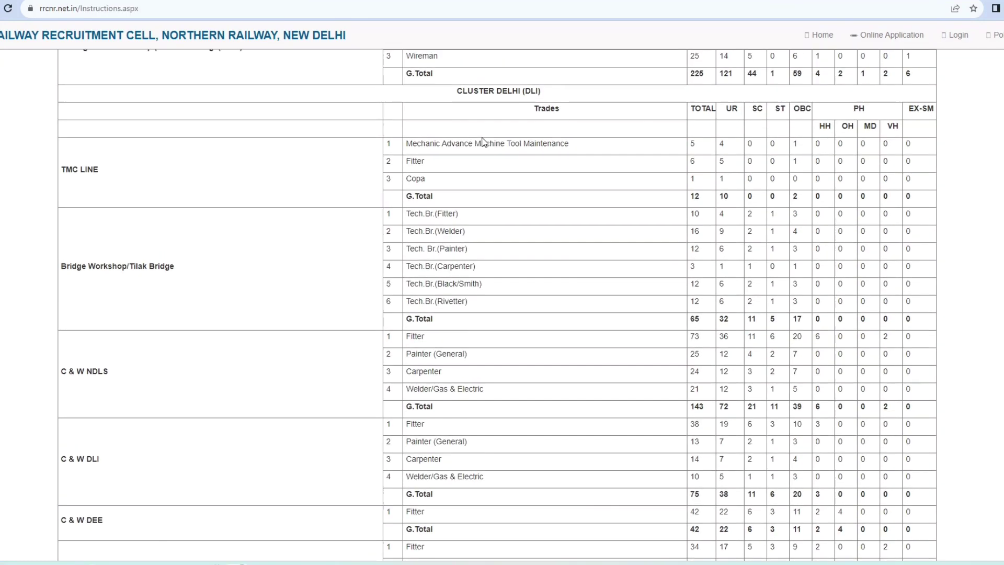
scroll(485, 142, "up", 7)
scroll(485, 142, "down", 6)
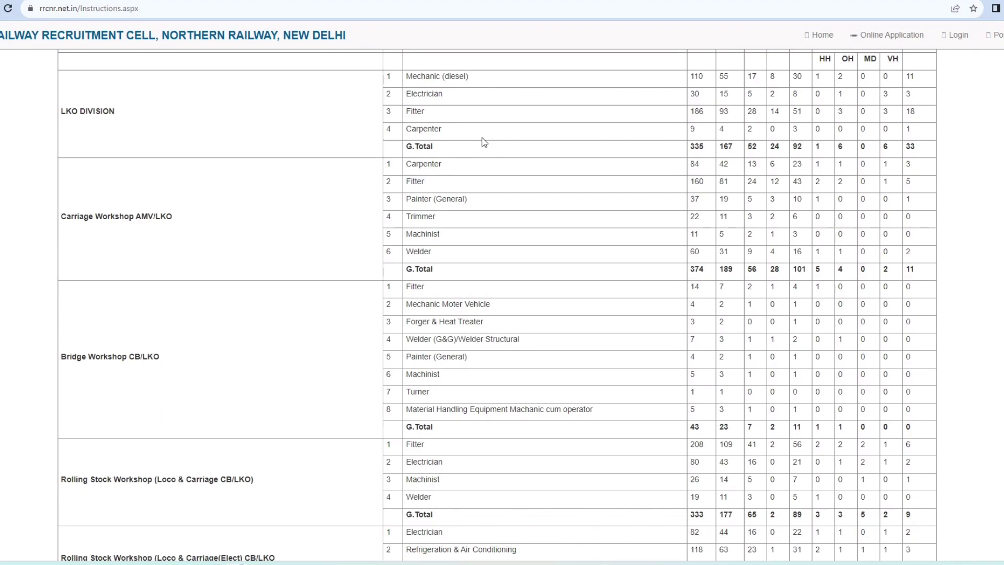
scroll(485, 142, "down", 9)
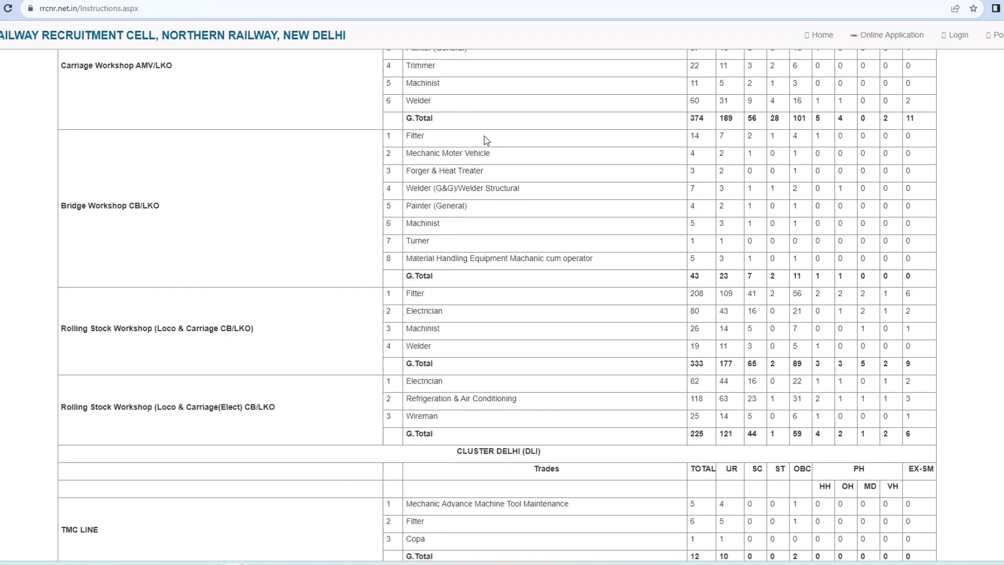
scroll(497, 182, "down", 20)
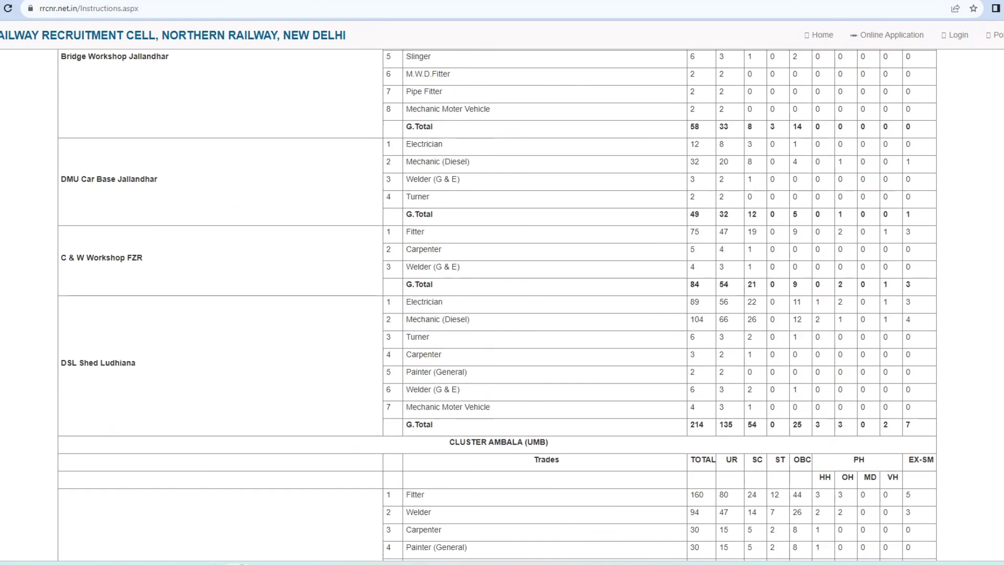
scroll(497, 182, "down", 4)
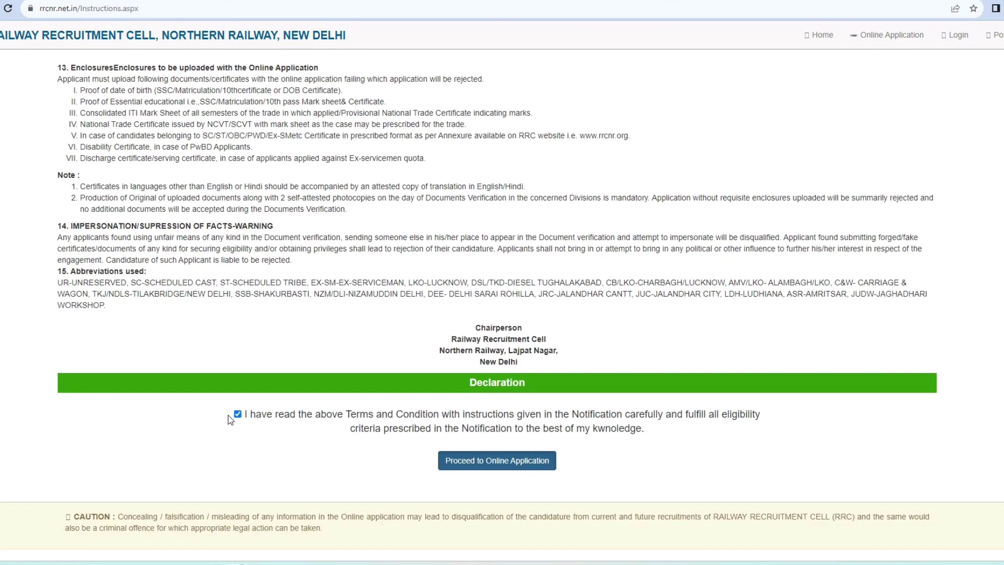
left_click(523, 471)
Step: Fill the registration fields from the browser's saved autofill details
left_click(270, 162)
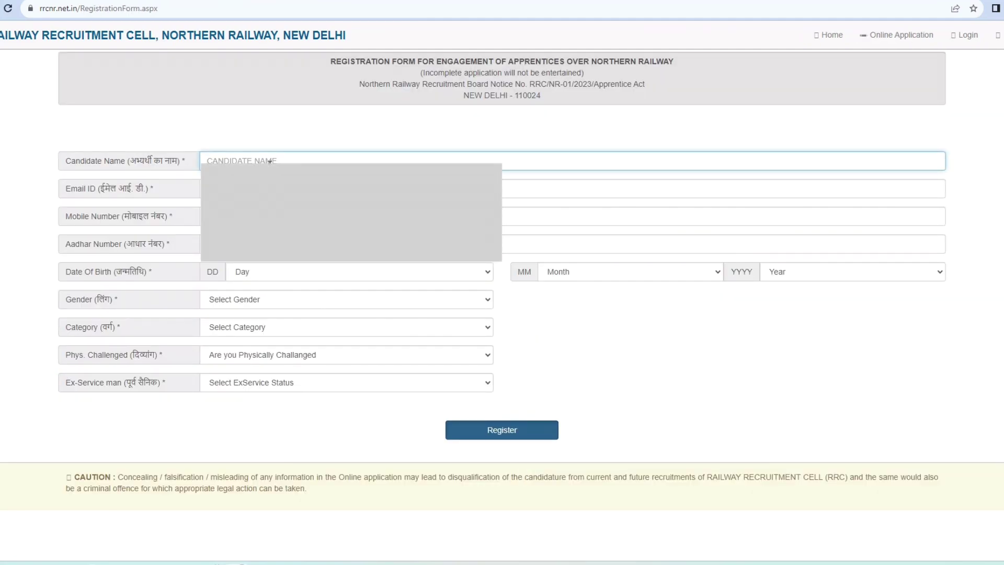
key("Down")
key("Return")
Step: Set Category UR, Physically Challenged NO and Ex-Serviceman NO, then submit and confirm the registration
left_click(246, 332)
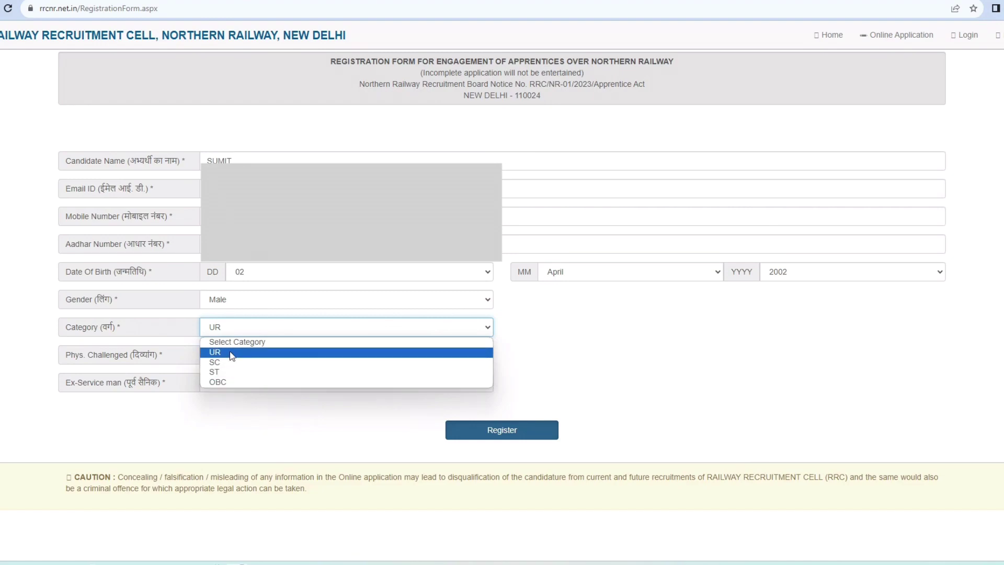
left_click(233, 353)
key("Tab")
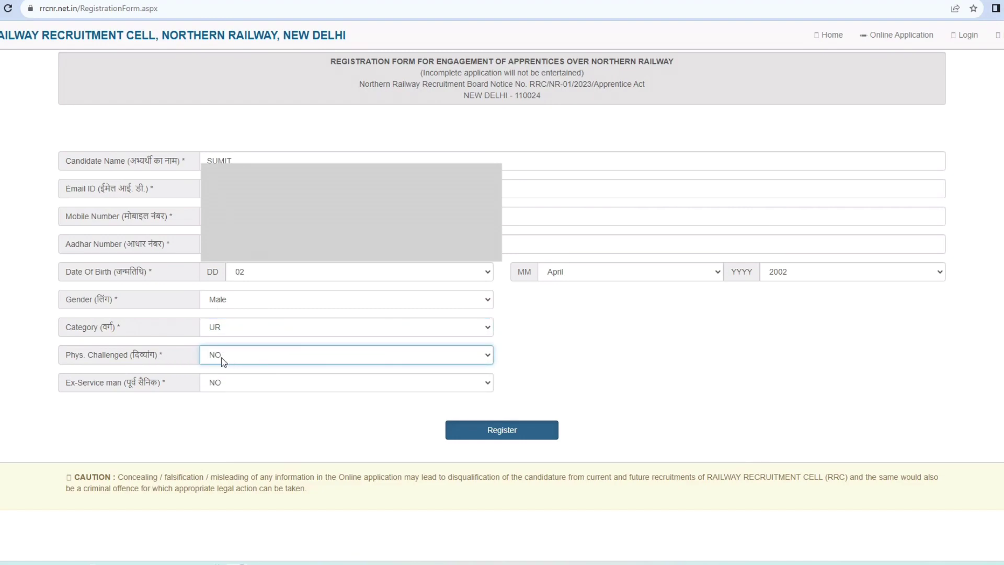
key("Tab")
key("alt+Down")
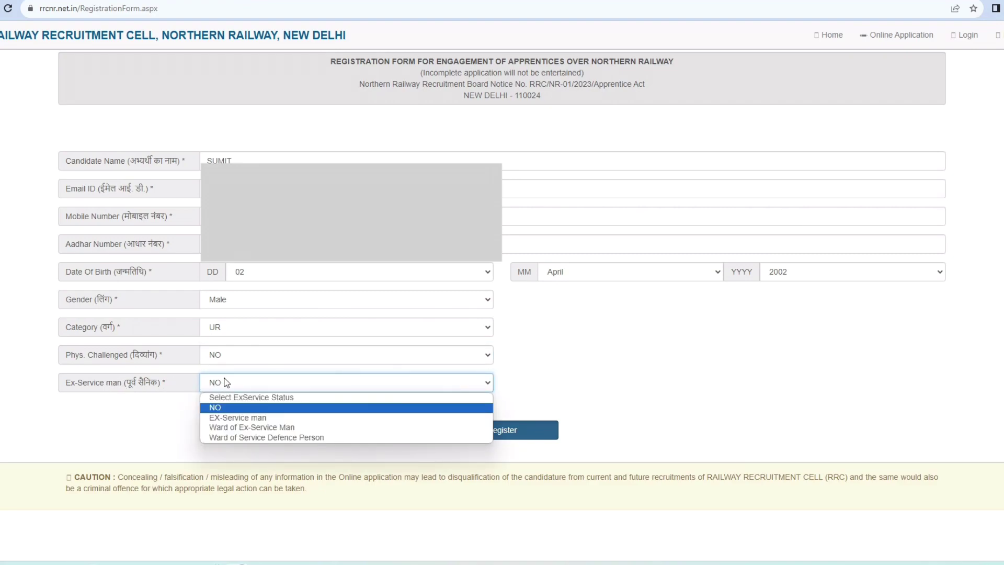
left_click(242, 408)
left_click(489, 434)
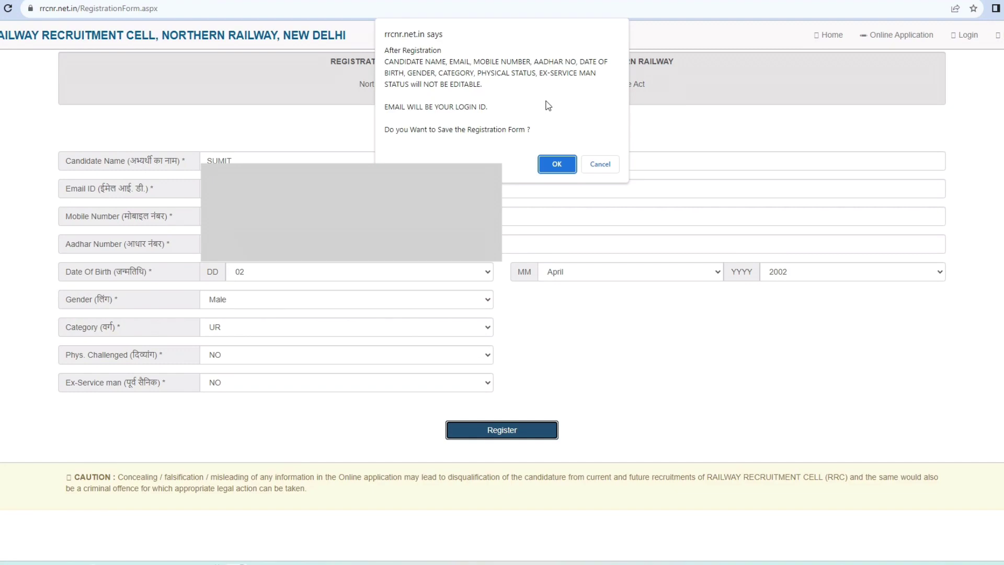
left_click(543, 160)
Step: Log in with the registered e-mail as User ID and the account password
left_click(88, 352)
left_click(359, 88)
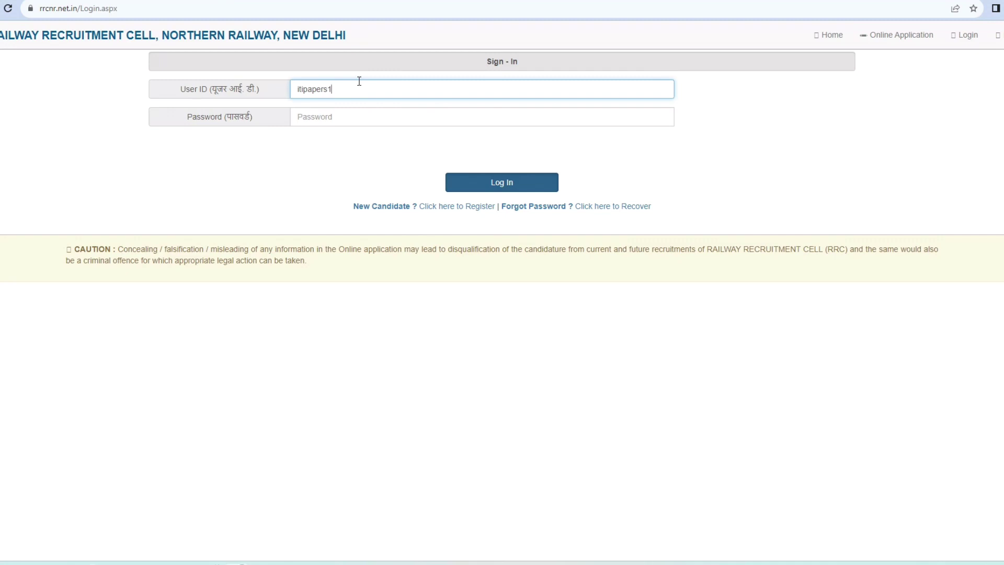
key("Tab")
key("ctrl+v")
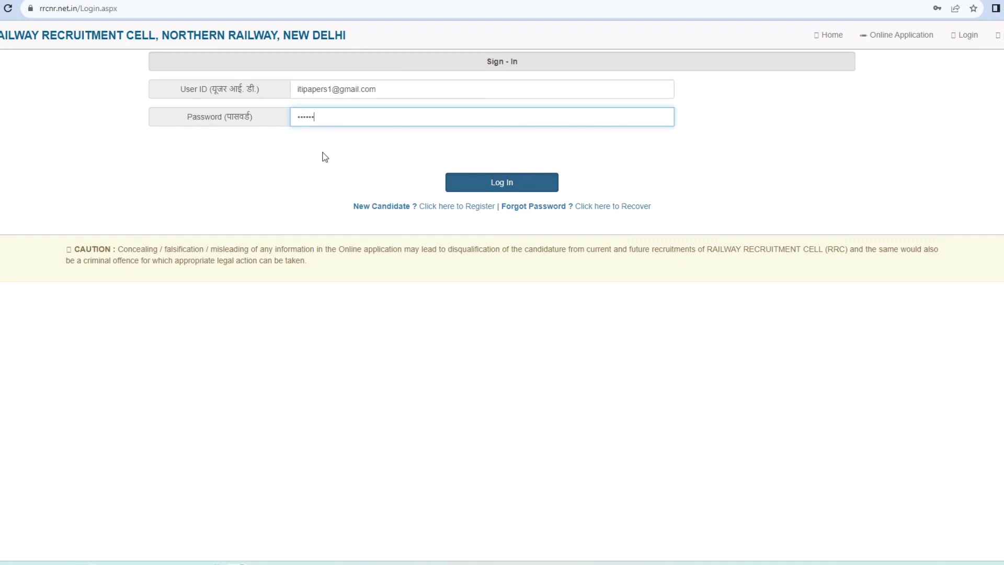
left_click(484, 180)
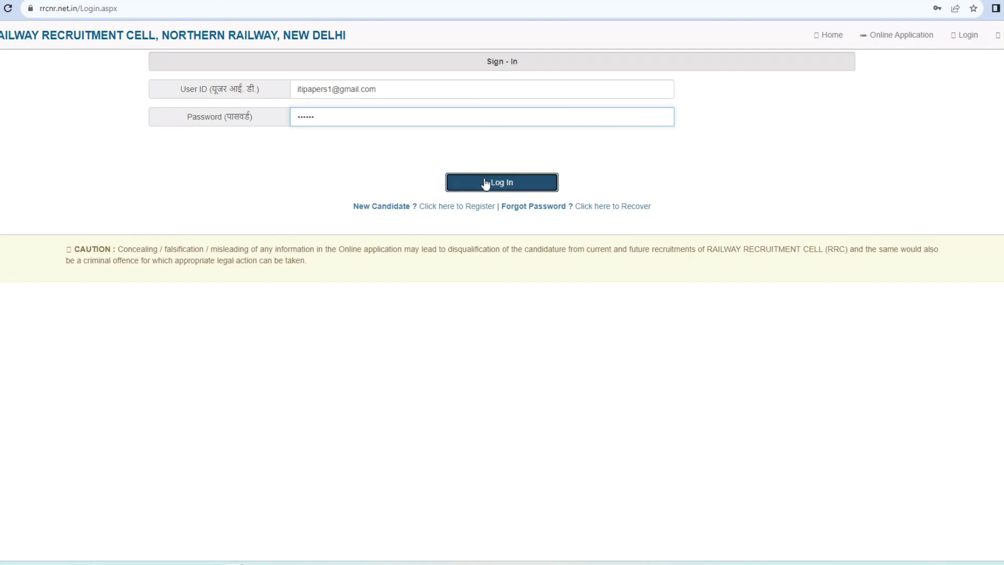
scroll(467, 387, "down", 1)
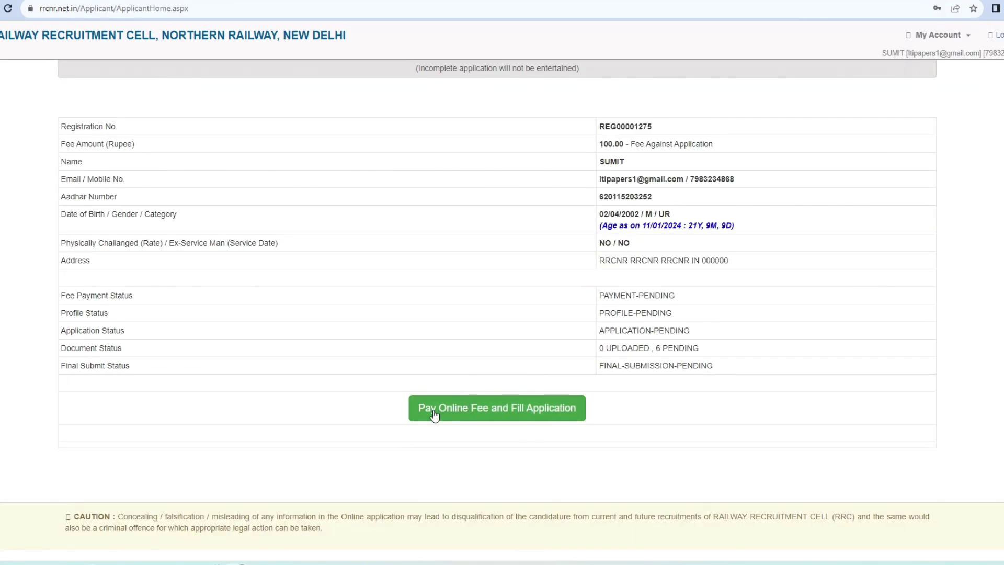
Step: Start the ₹100 fee payment by Debit Card and remove the repeated word from the card holder name
left_click(562, 420)
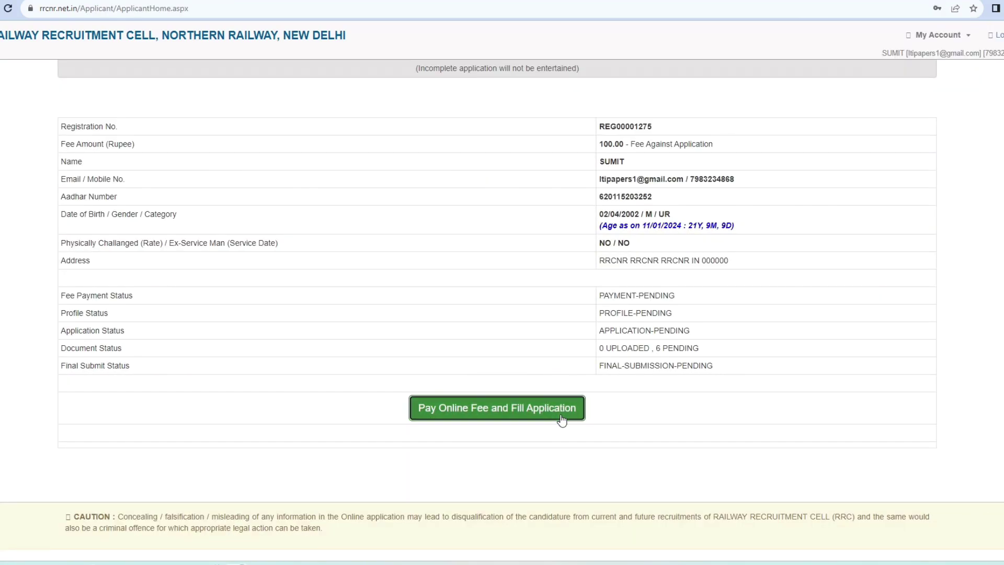
left_click(384, 211)
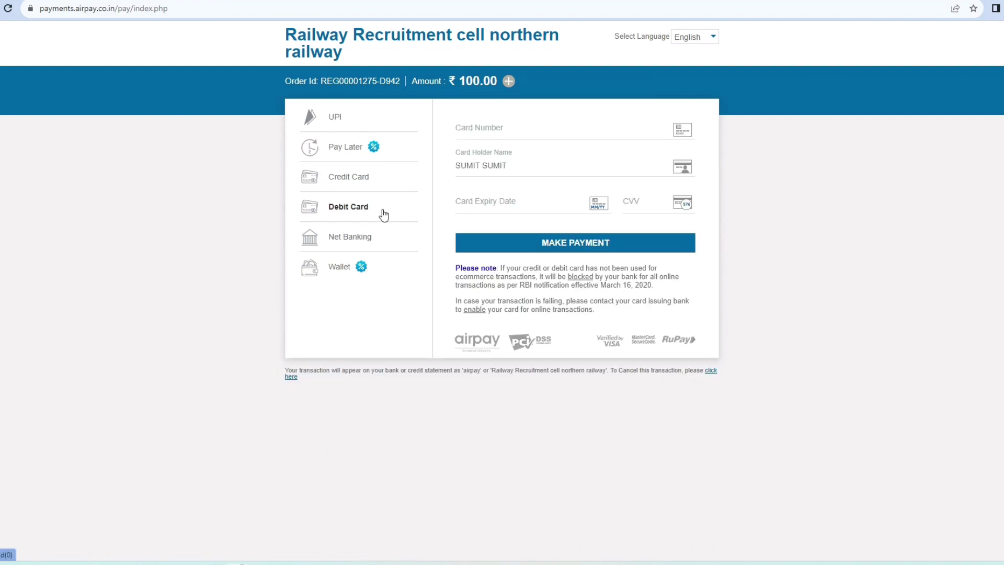
left_click(485, 162)
key("BackSpace")
key("BackSpace")
key("BackSpace")
key("BackSpace")
key("BackSpace")
key("BackSpace")
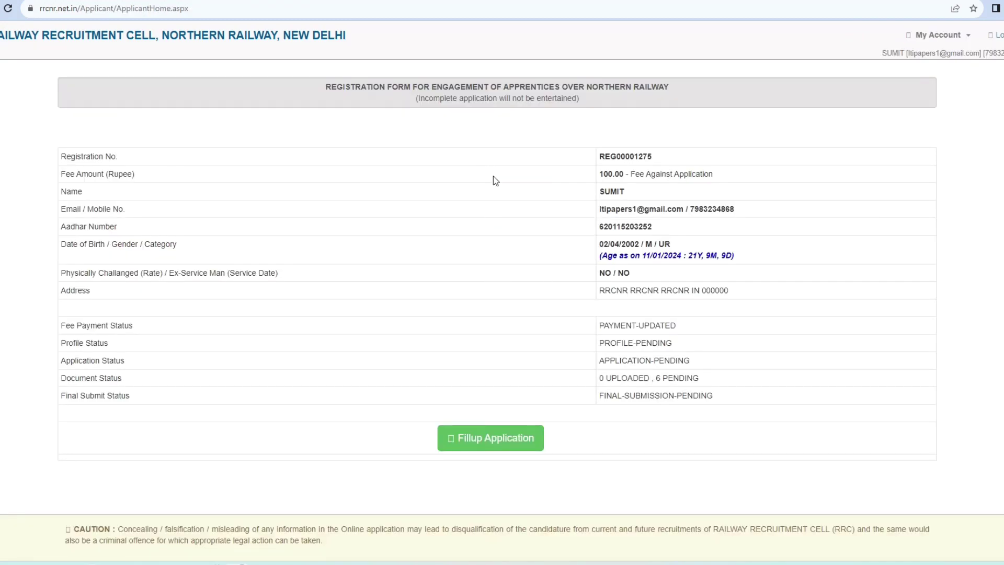
Step: Open the blank Application Information form with Fillup Application
left_click_drag(601, 174, 749, 174)
left_click(495, 444)
scroll(330, 198, "up", 15)
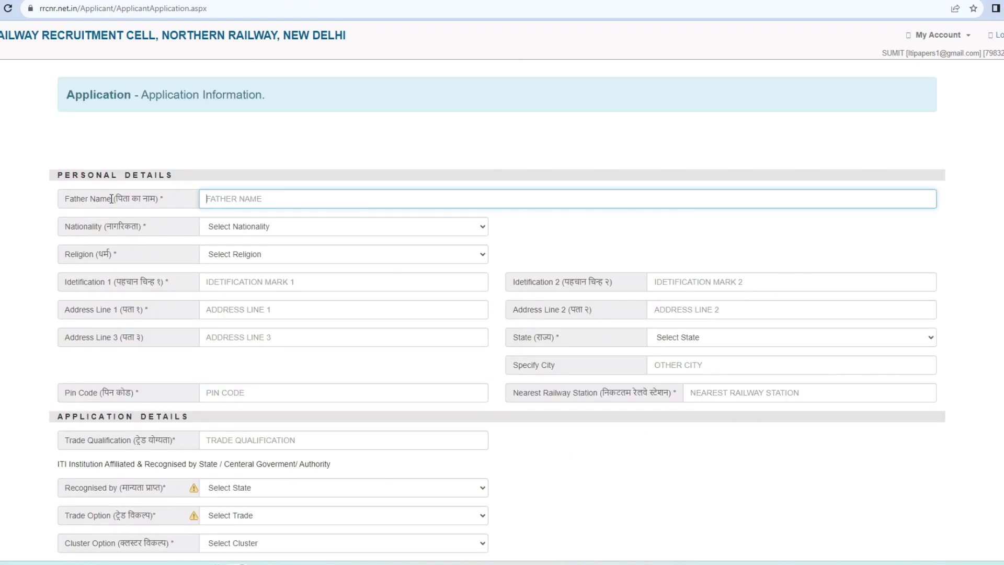
Step: Enter the father's name and set Nationality to Indian
left_click_drag(112, 198, 66, 197)
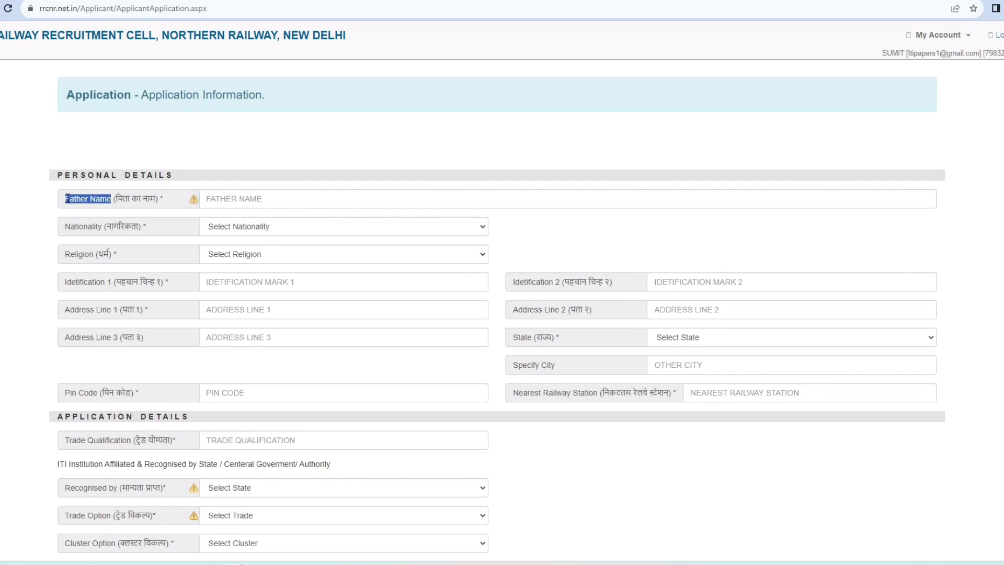
left_click(215, 200)
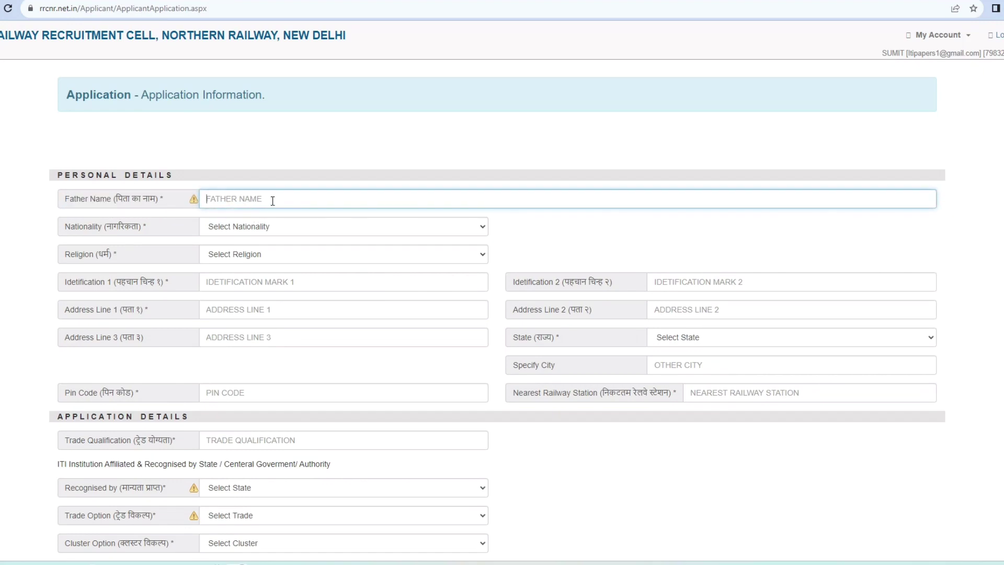
type("FATHER NAME")
left_click(277, 225)
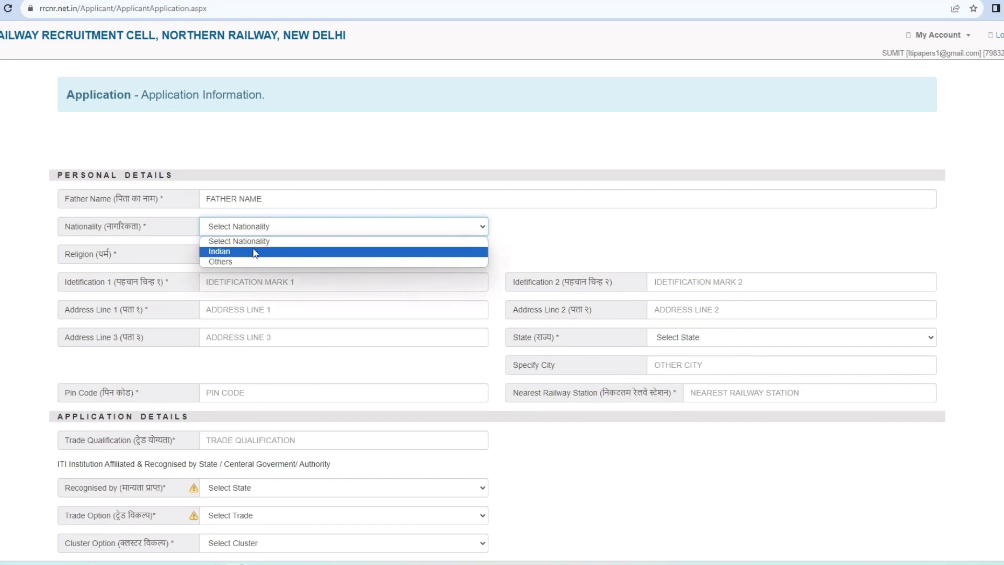
left_click(255, 252)
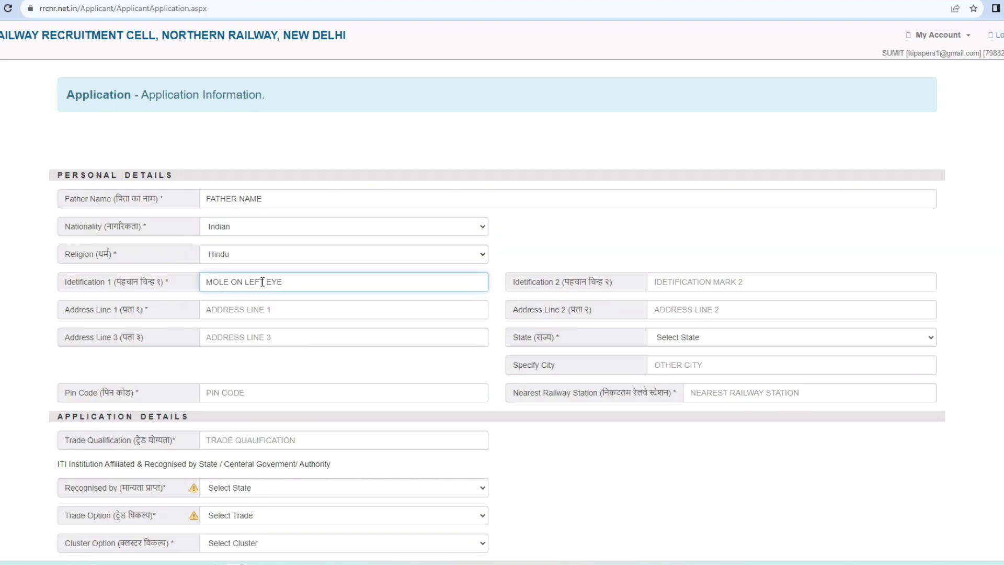
left_click(286, 311)
Step: Enter ITI as trade qualification, pick the trade details, and choose LKO DIVISION as Unit Option 1
type("ITI")
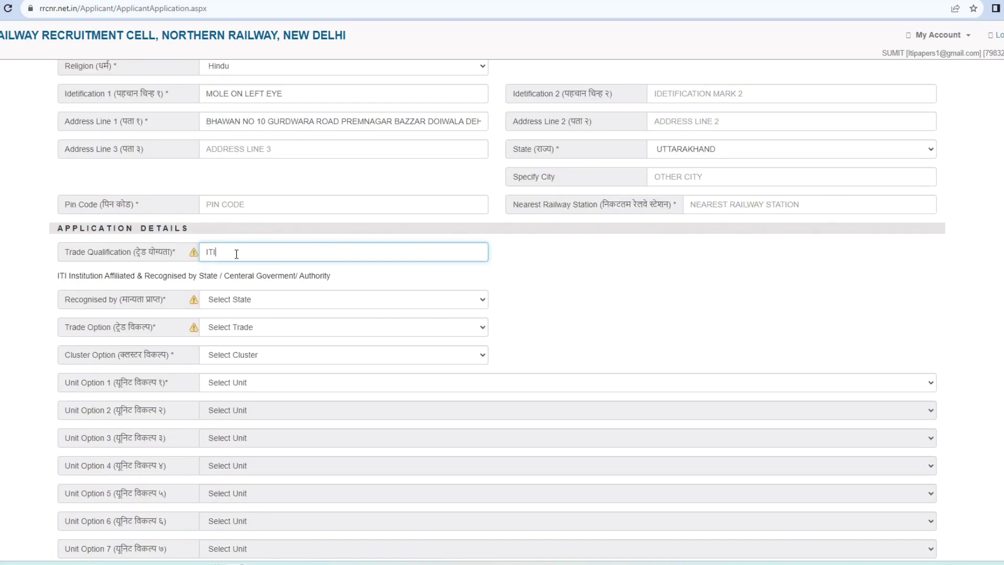
left_click(255, 330)
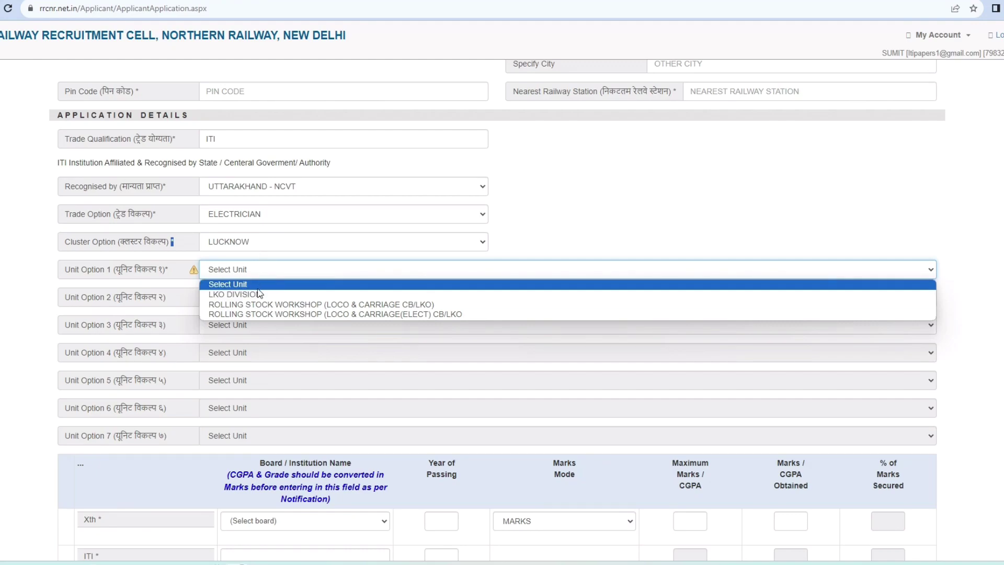
left_click(257, 294)
Step: Choose the CB/LKO and ELECT rolling stock workshops as Unit Options 2 and 3
left_click(246, 298)
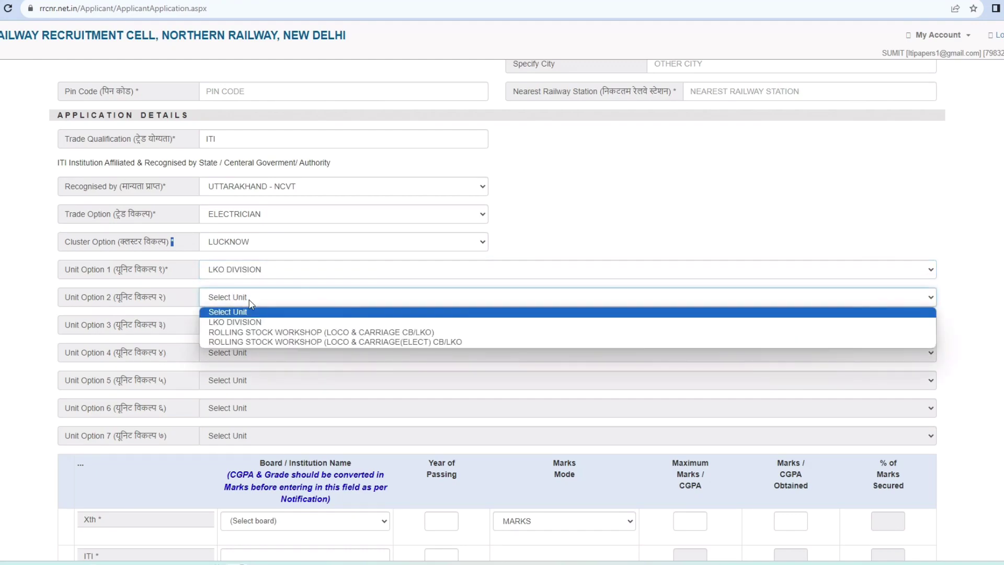
left_click(249, 332)
left_click(247, 324)
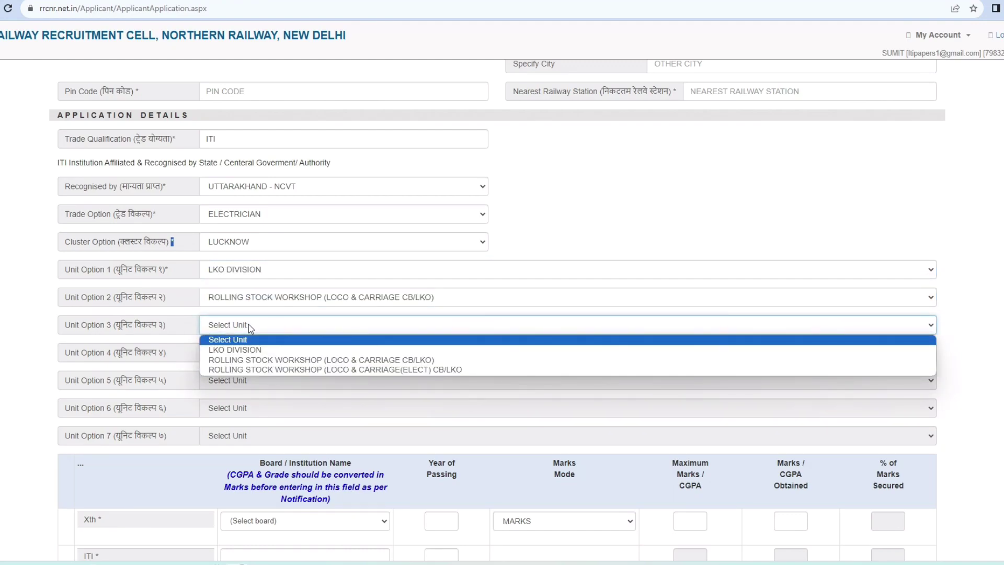
left_click(253, 369)
scroll(230, 272, "down", 1)
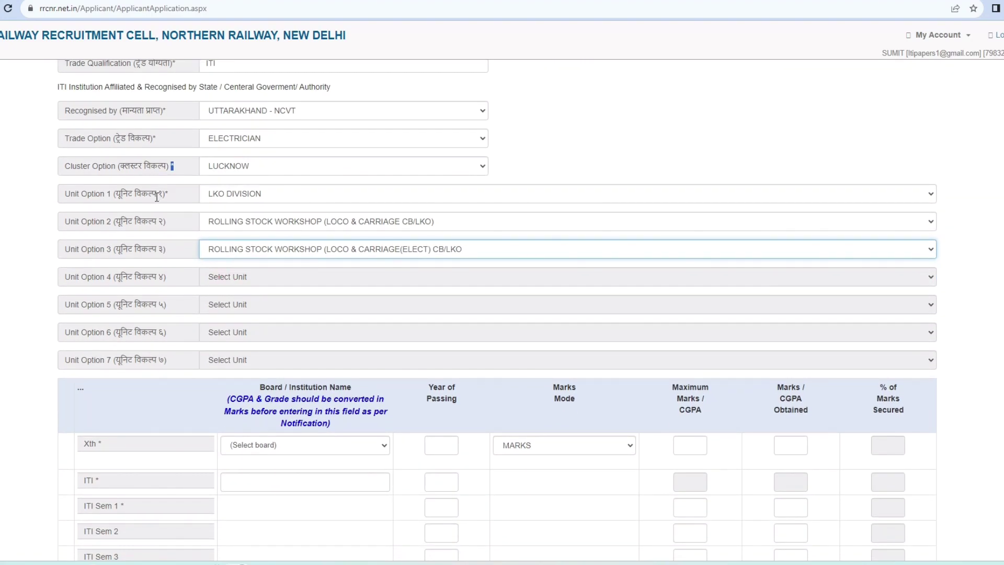
left_click_drag(167, 197, 156, 195)
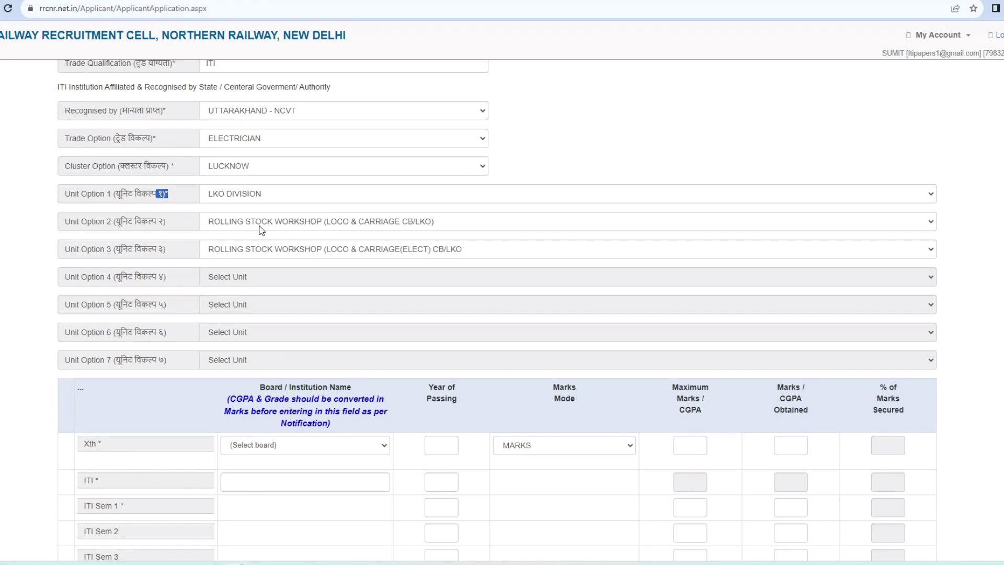
scroll(251, 236, "down", 2)
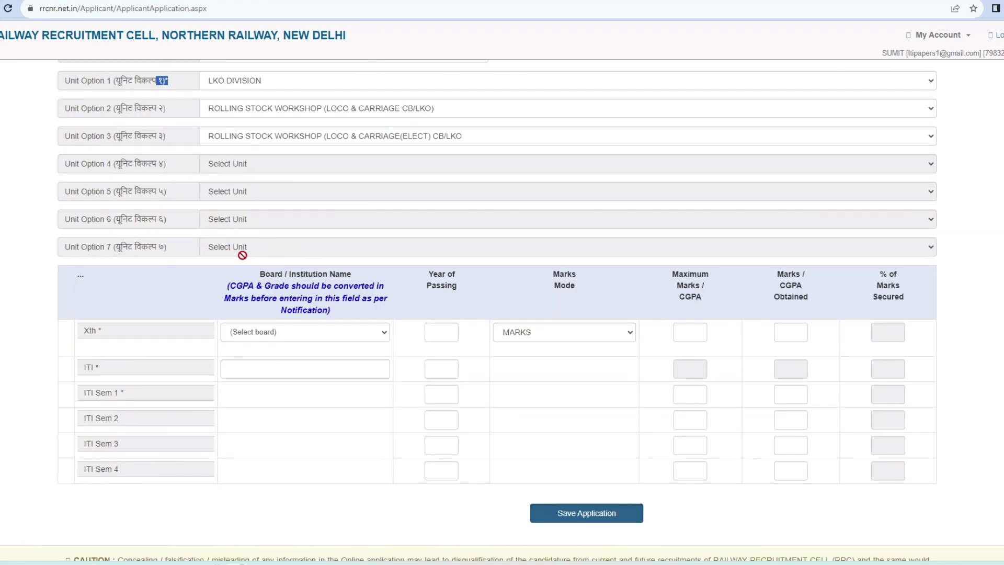
Step: Record Xth details: secondary education board, passing year 2015, and marks 365 of 500
scroll(305, 219, "down", 1)
left_click(293, 288)
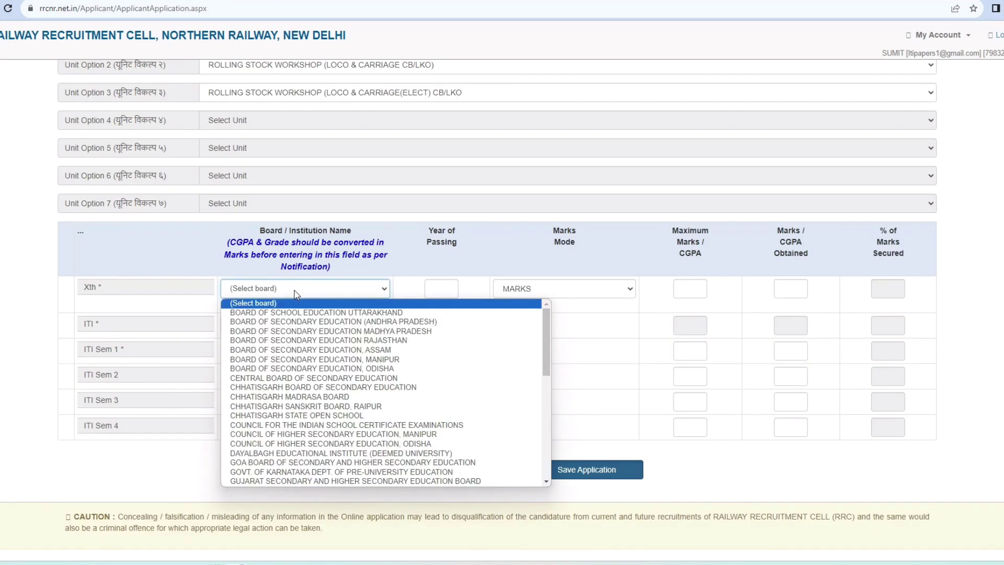
scroll(290, 394, "down", 2)
scroll(290, 366, "up", 1)
left_click(292, 329)
left_click(444, 287)
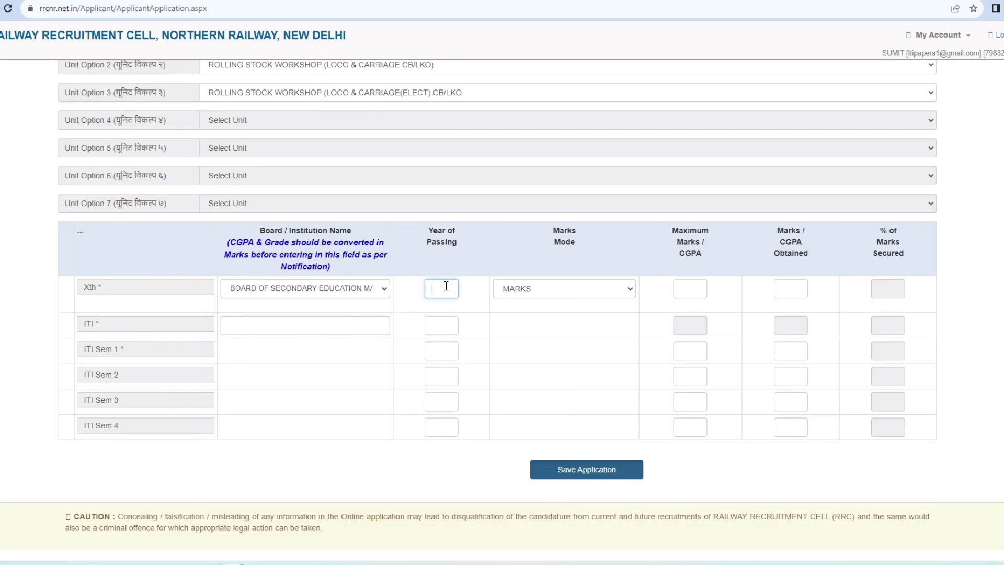
type("2")
type("015")
left_click(791, 285)
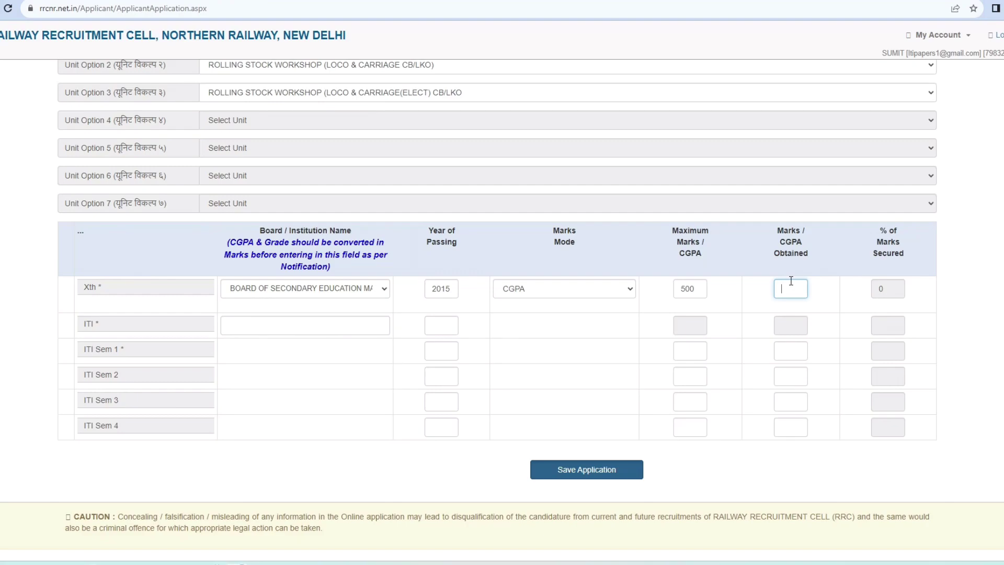
left_click(808, 303)
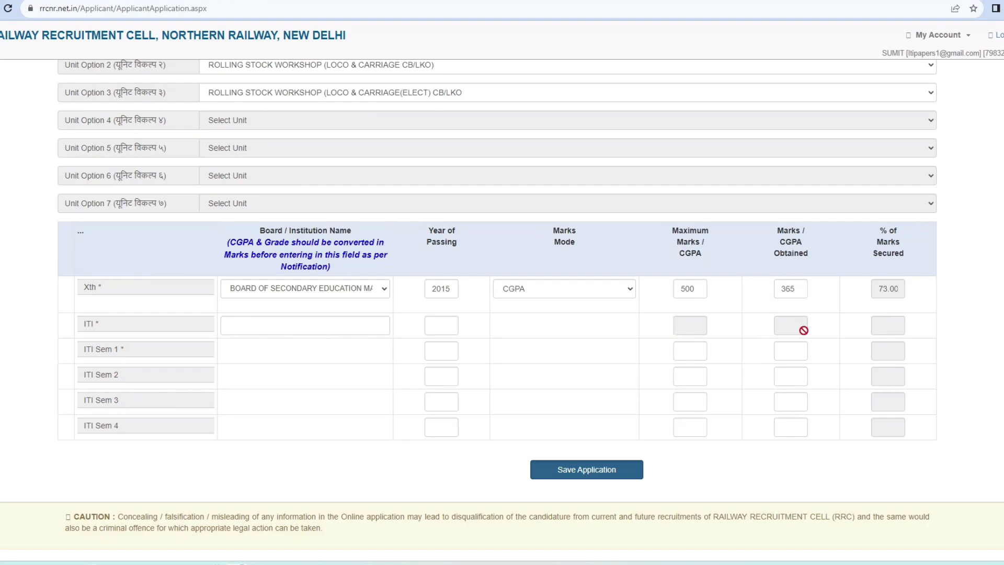
Step: Fill the ITI institution, passing years and semester marks of 400 out of 600, then save the application
left_click(256, 325)
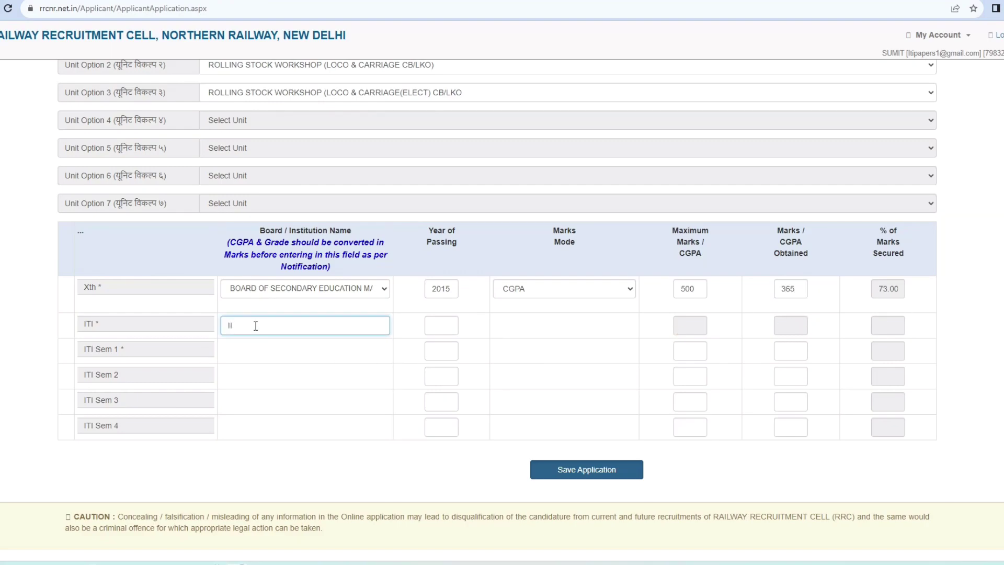
type("ITI PAURI GRAHWAL")
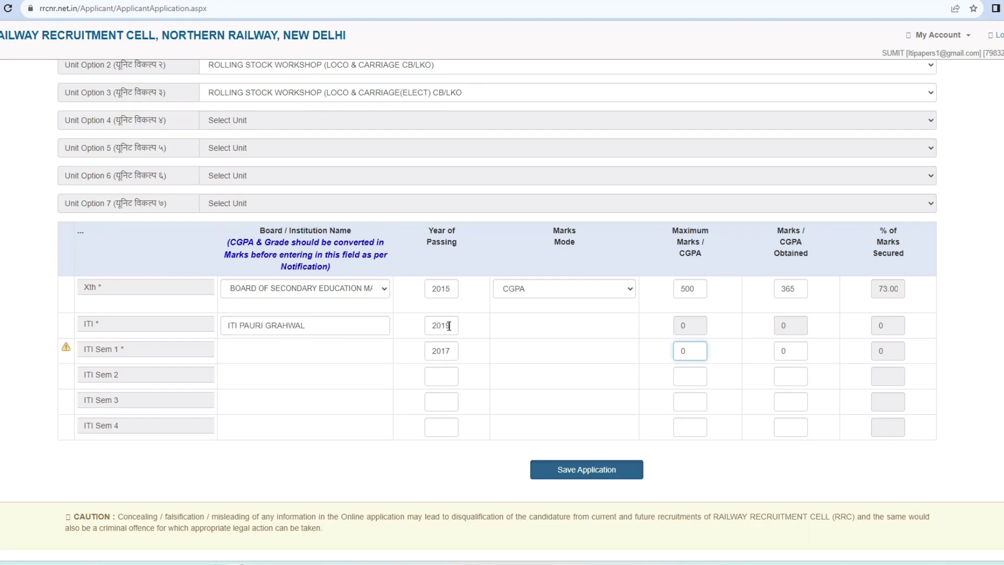
left_click_drag(448, 326, 431, 327)
key("Tab")
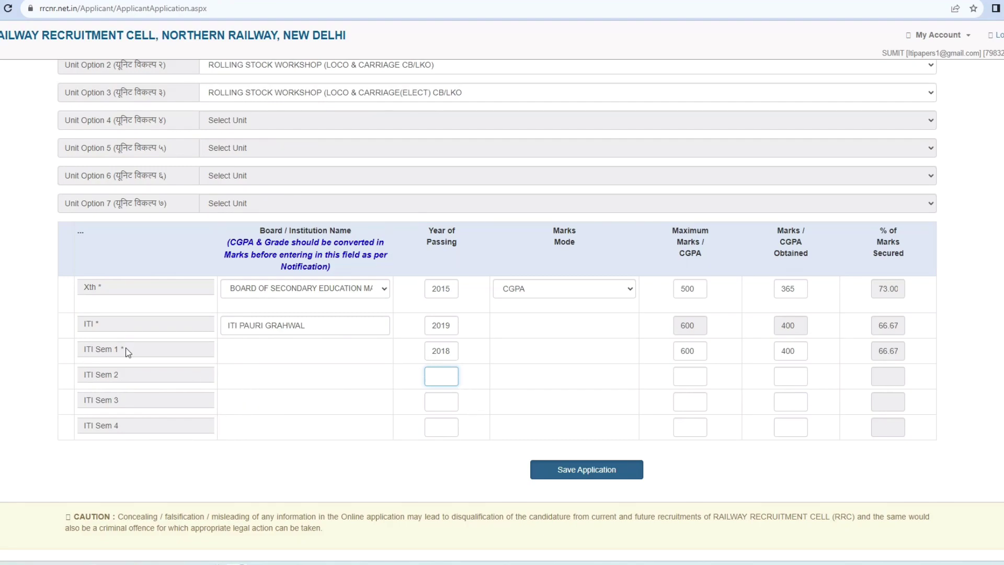
type("2018")
key("Tab")
type("600")
key("Tab")
type("400")
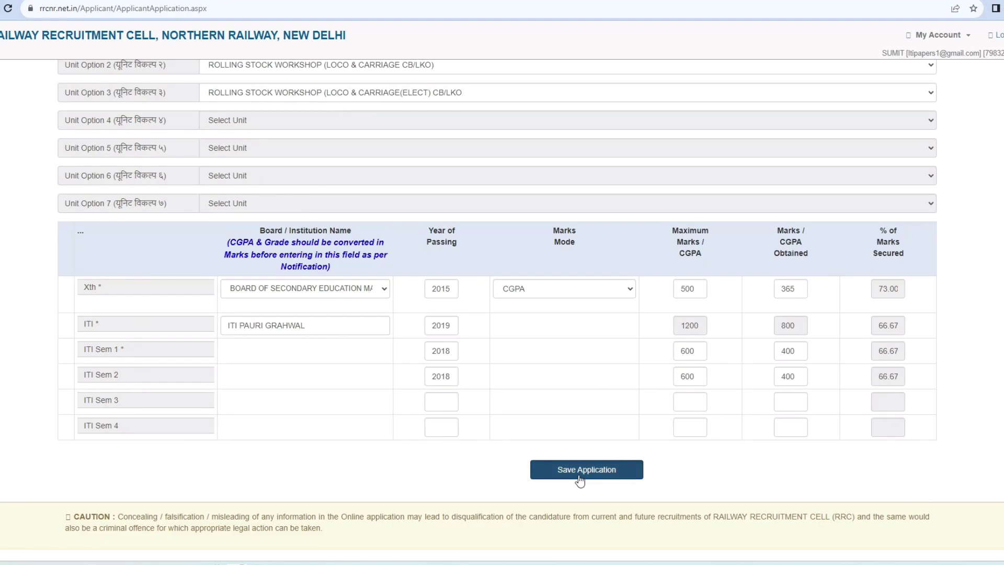
left_click(580, 481)
Step: Confirm the application save and dismiss Chrome's save-address prompt
left_click(554, 74)
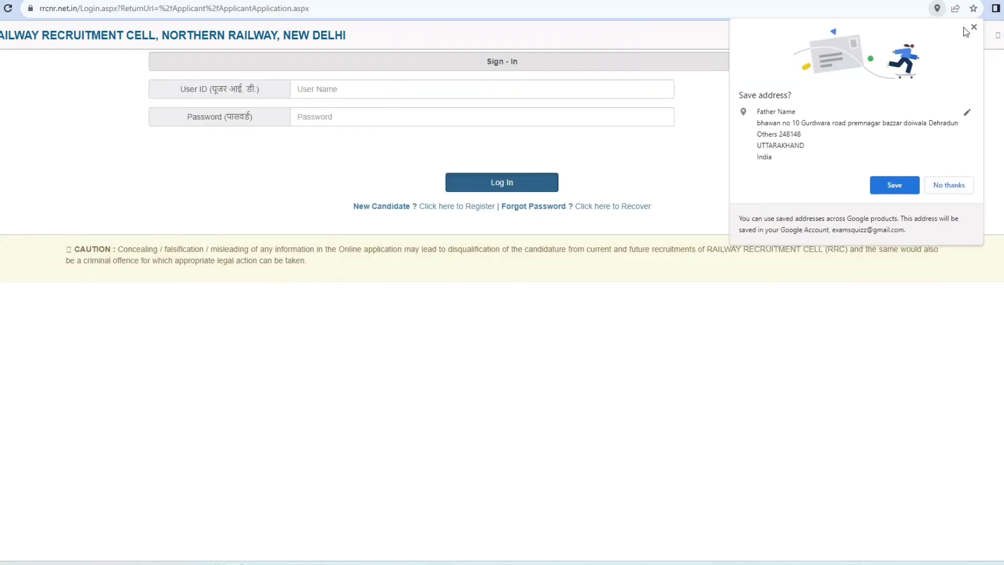
left_click(975, 28)
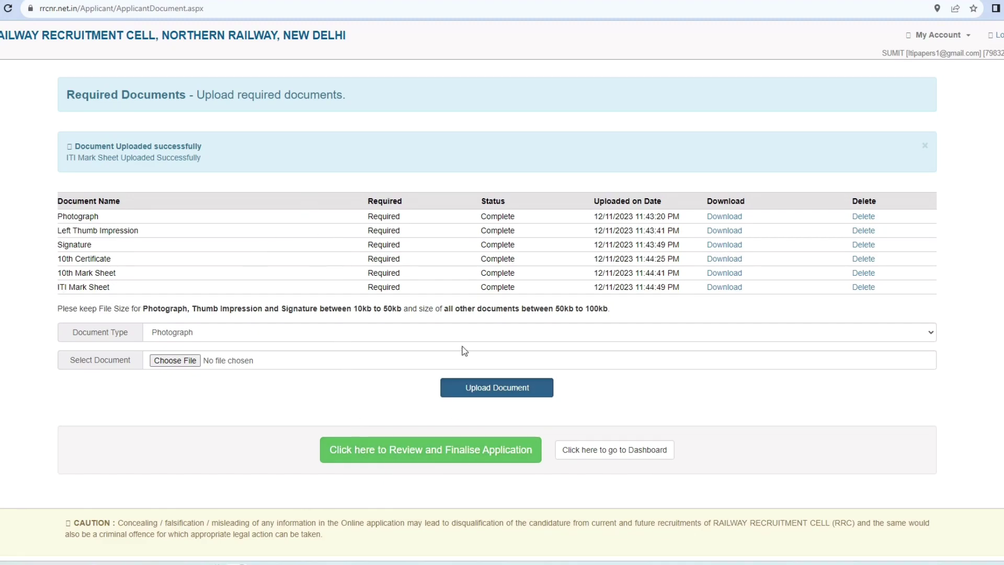
scroll(405, 413, "down", 1)
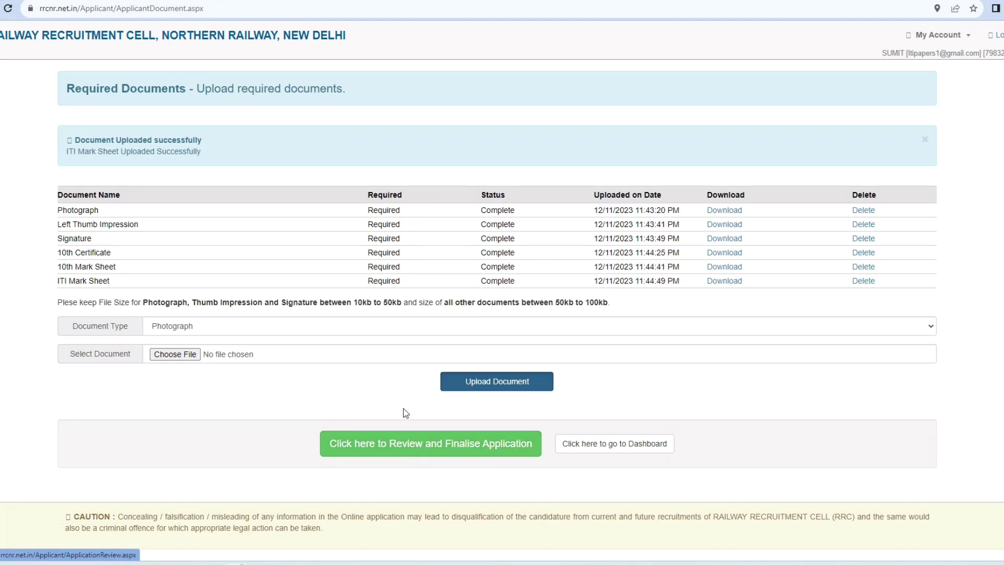
Step: Open the Review and Finalise Application page and highlight the message saying finalising is now possible
left_click(425, 451)
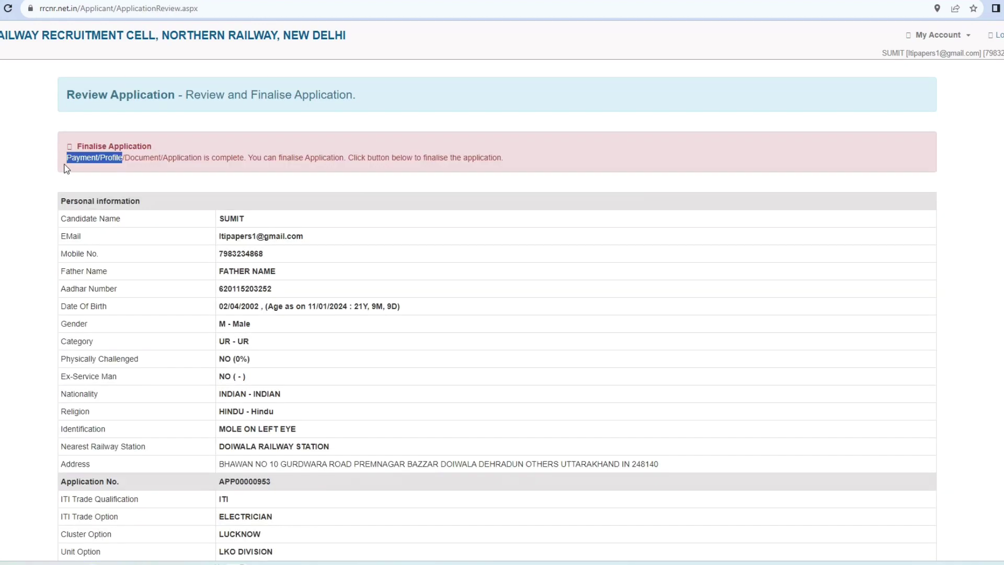
left_click_drag(69, 155, 329, 168)
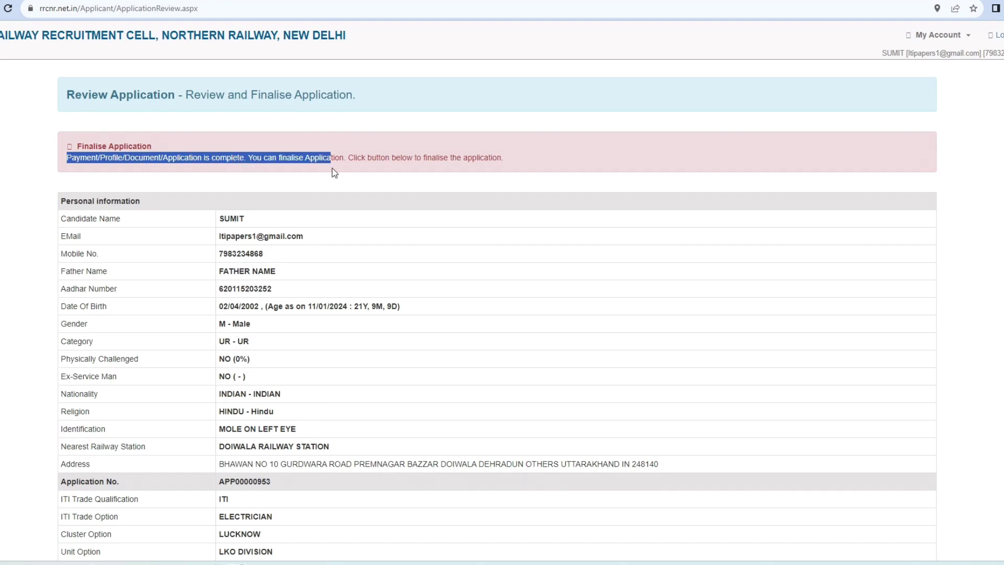
left_click_drag(401, 168, 502, 172)
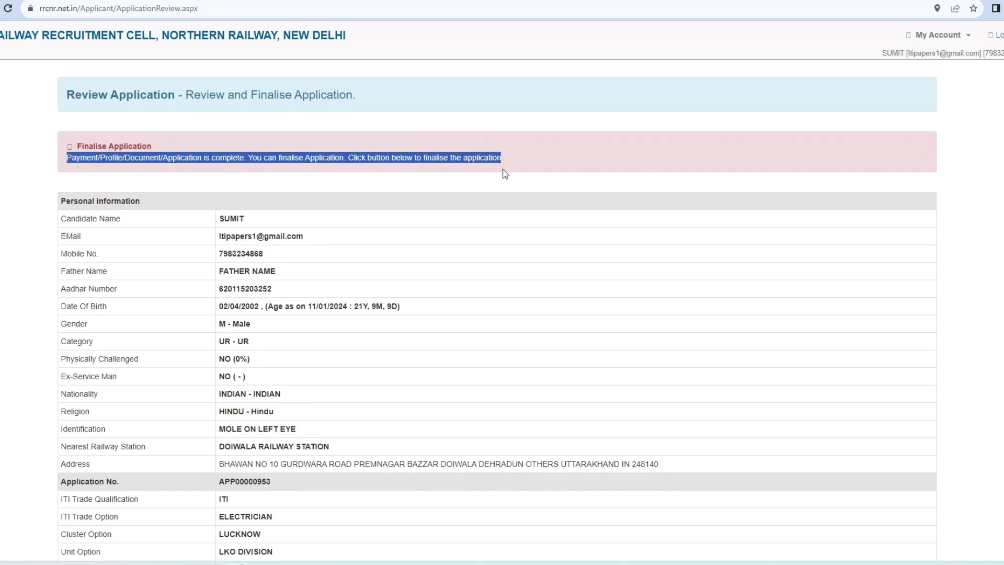
scroll(517, 176, "down", 4)
scroll(517, 177, "down", 10)
Step: Tick I Agree, final-submit and confirm the application, then download the printable application form
left_click(66, 424)
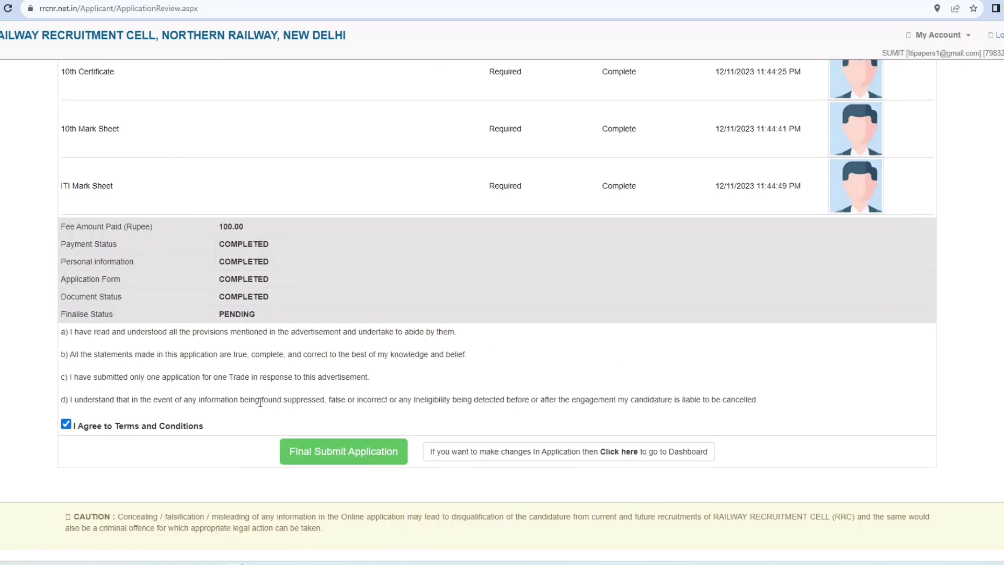
left_click(353, 456)
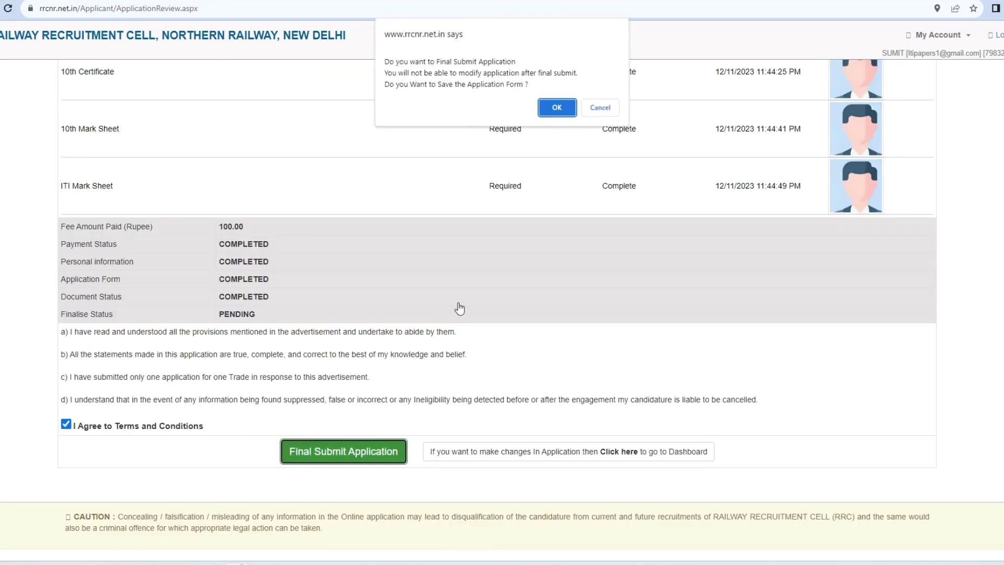
left_click(554, 107)
scroll(499, 218, "down", 1)
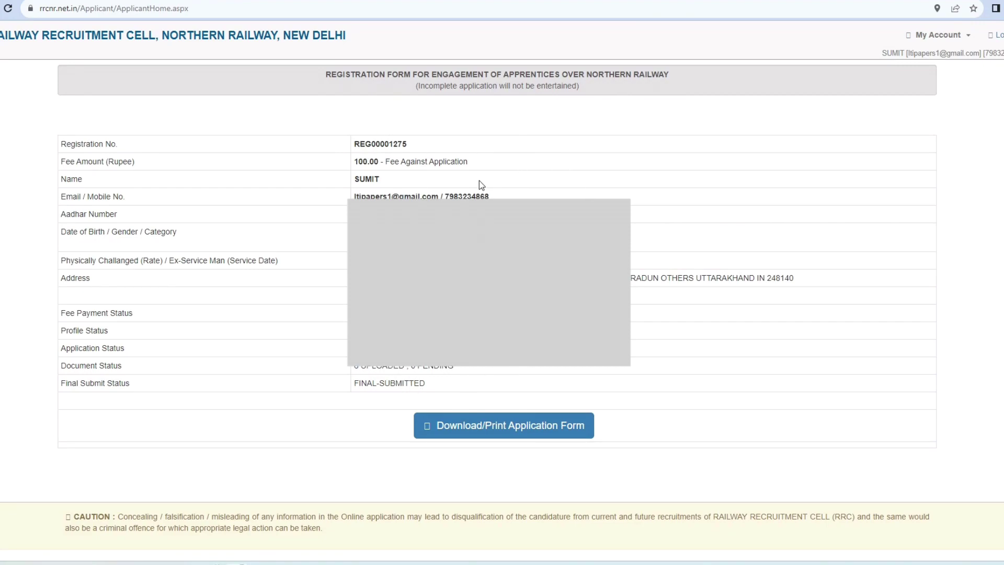
left_click(493, 436)
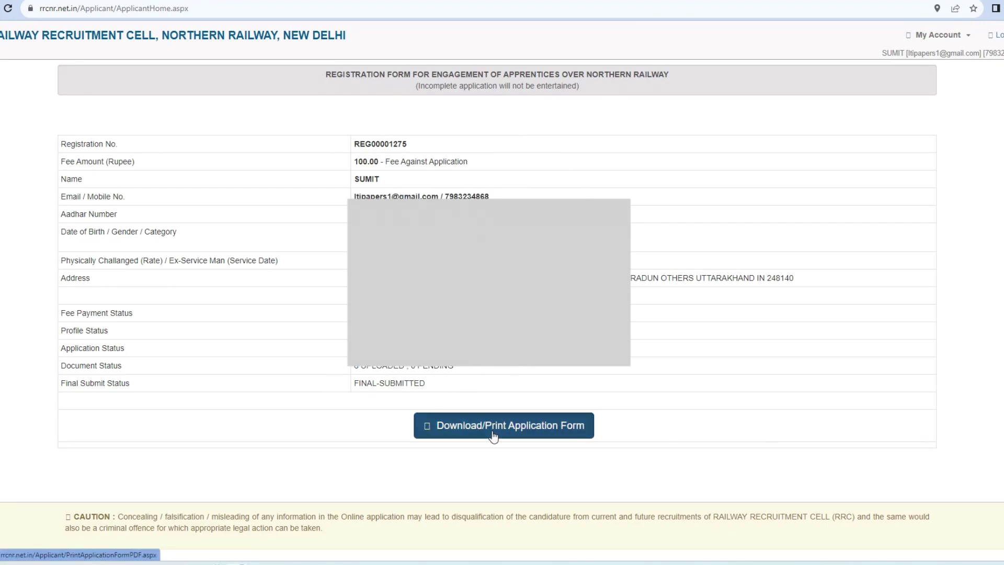